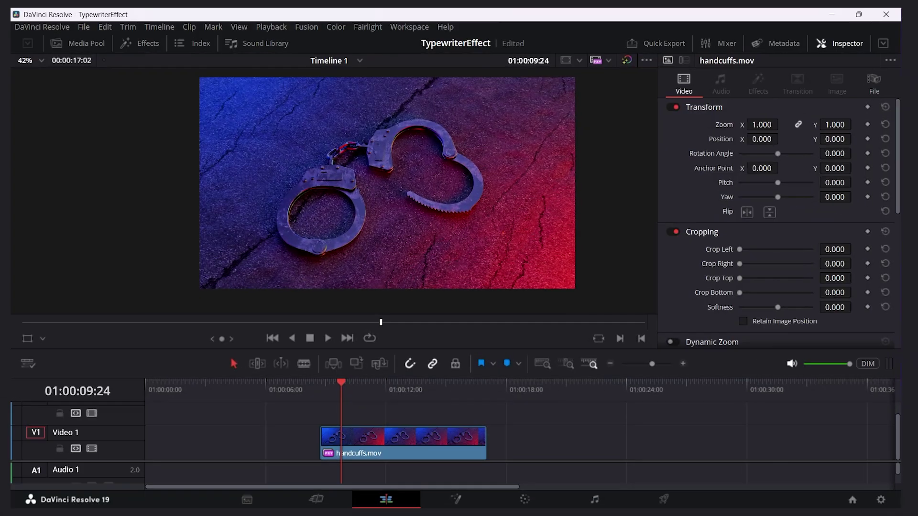
Preview the handcuffs clip on the timeline, then stop its playback
click(441, 436)
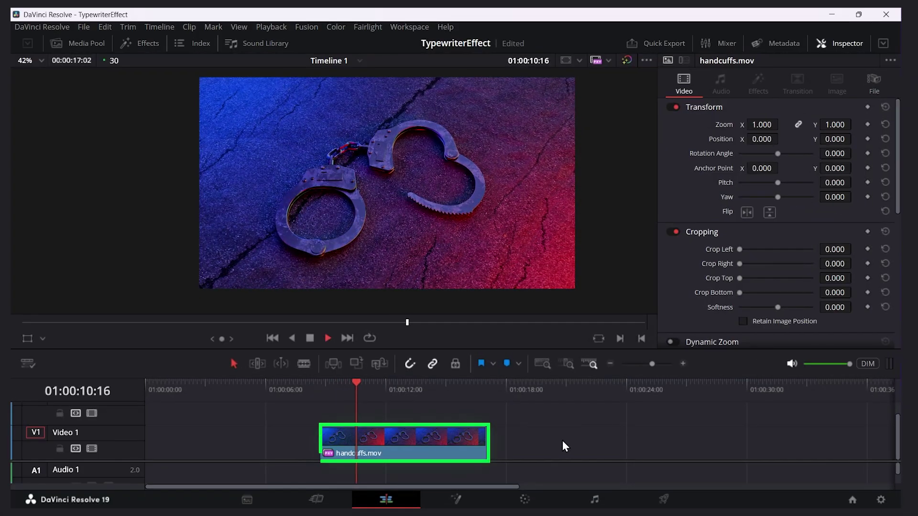
key(space)
click(565, 445)
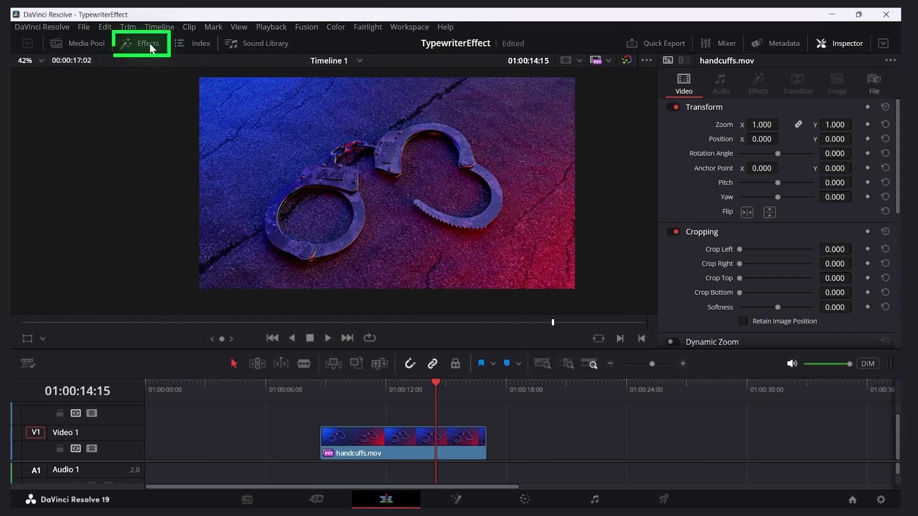
Drag a Text+ title from the Effects Library onto V2 above handcuffs.mov
click(149, 45)
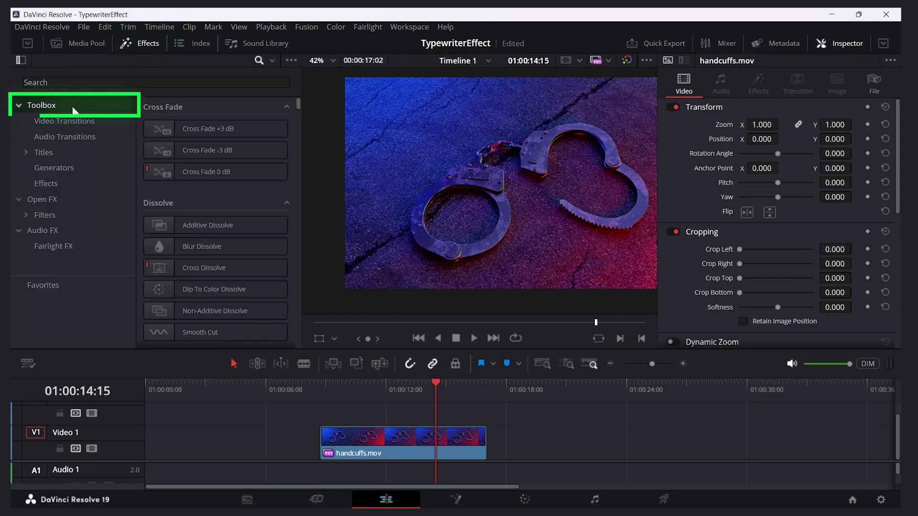
text(text+)
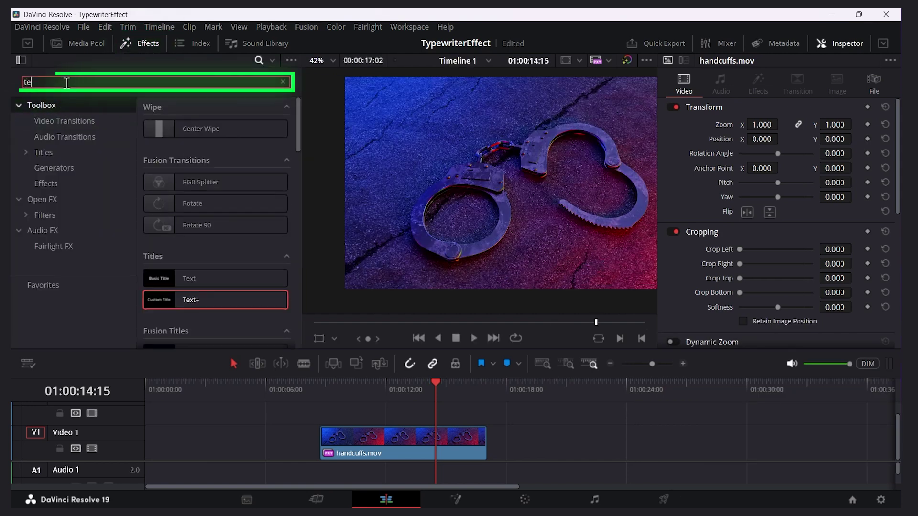
click(183, 129)
mouse_move(183, 130)
mouse_down()
mouse_move(362, 416)
mouse_move(440, 412)
mouse_up()
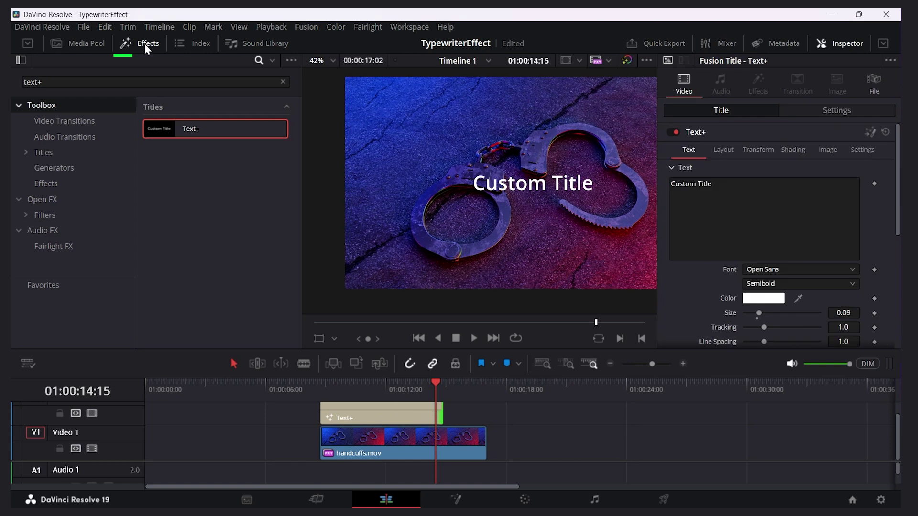
click(146, 45)
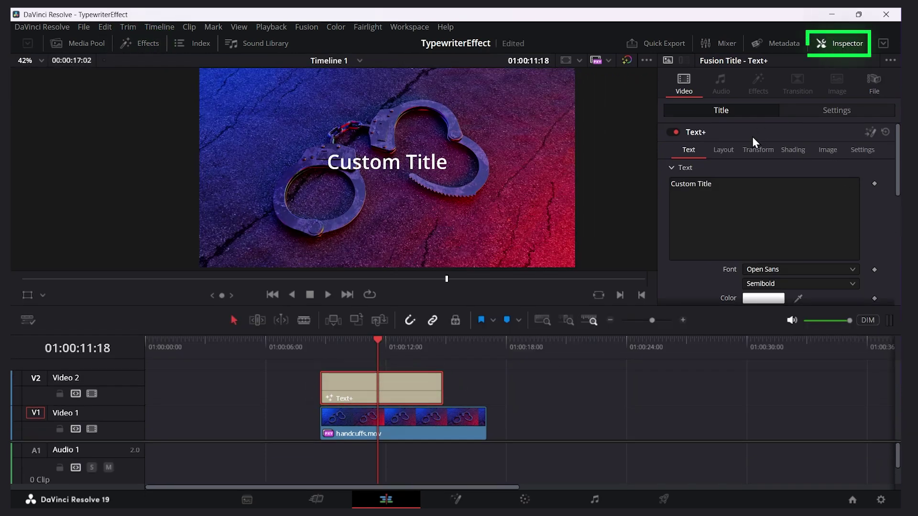
Make the title TRUE CRIME in Special Elite font at about 0.18 size
click(841, 44)
click(841, 43)
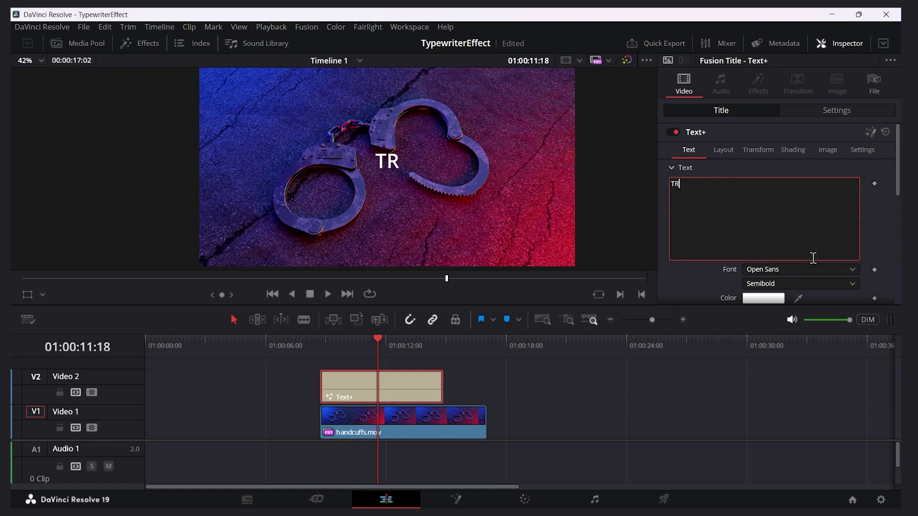
click(854, 251)
text(spe)
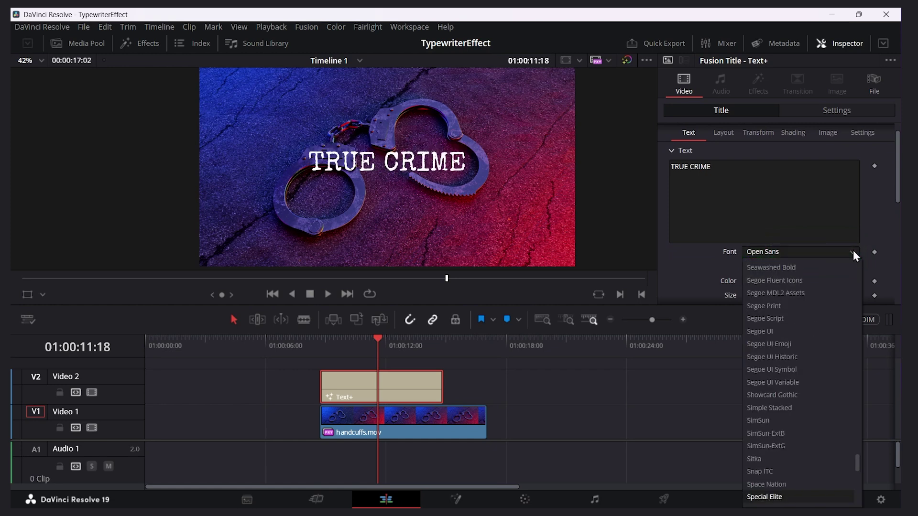
key(Return)
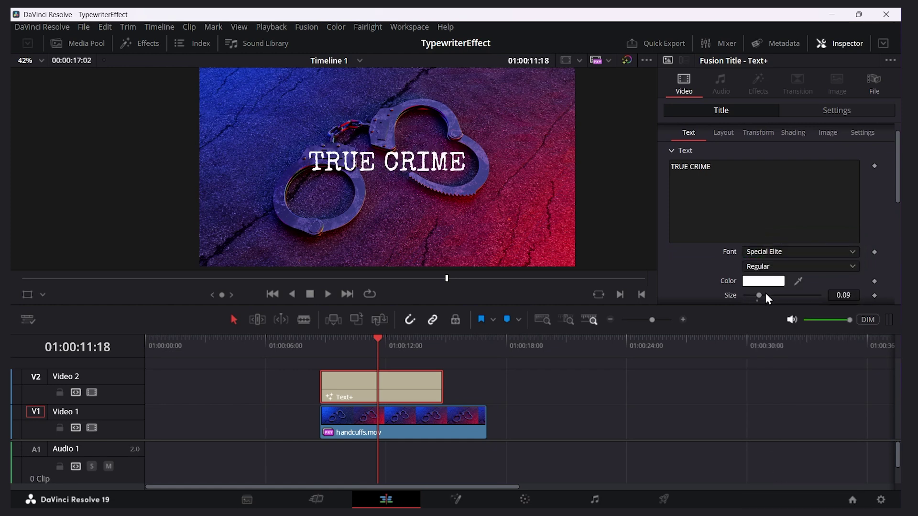
drag(758, 294, 772, 295)
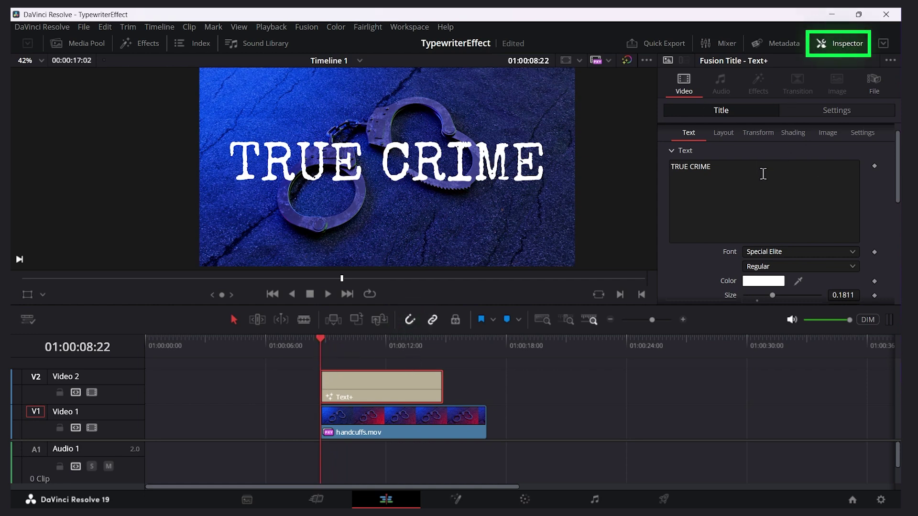
drag(898, 149, 898, 265)
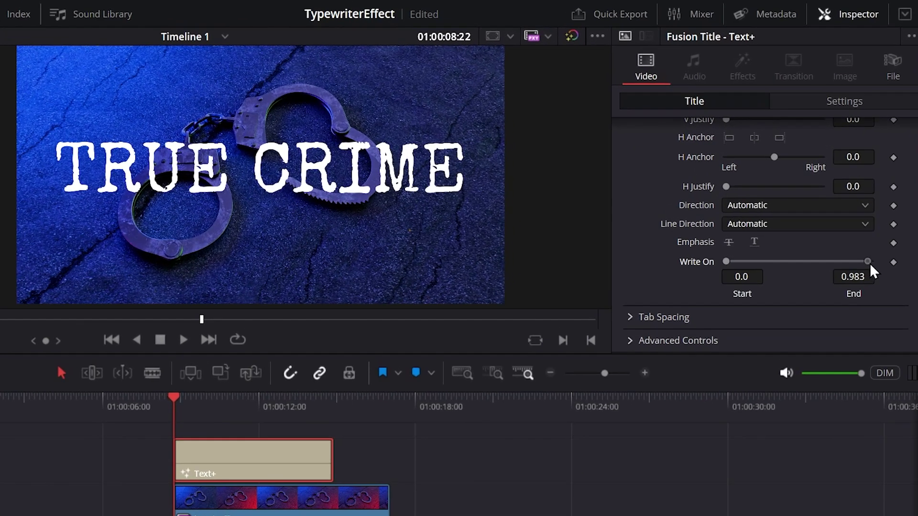
Set Write On Start and End to 0.0 and keyframe Write On at the clip start
mouse_move(856, 233)
mouse_down()
mouse_move(799, 234)
mouse_move(809, 263)
mouse_move(869, 263)
mouse_up()
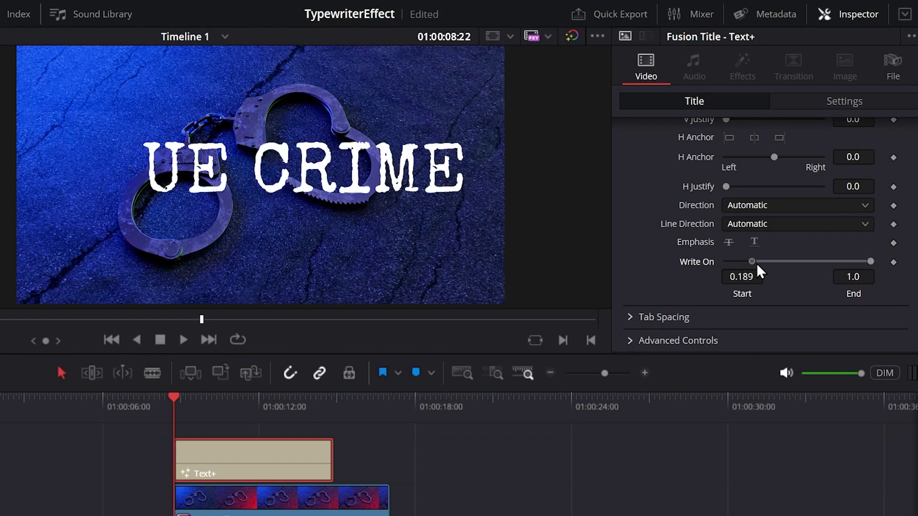
drag(752, 262, 723, 262)
drag(856, 234, 761, 234)
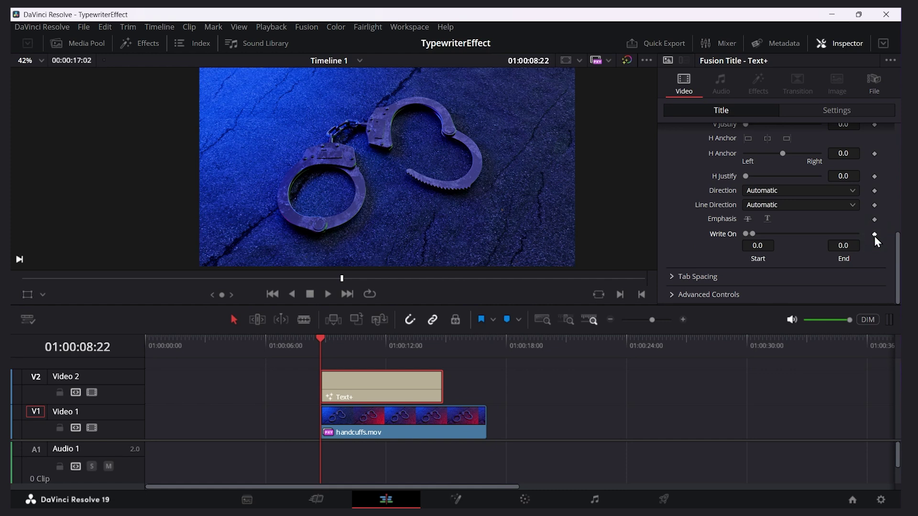
click(874, 234)
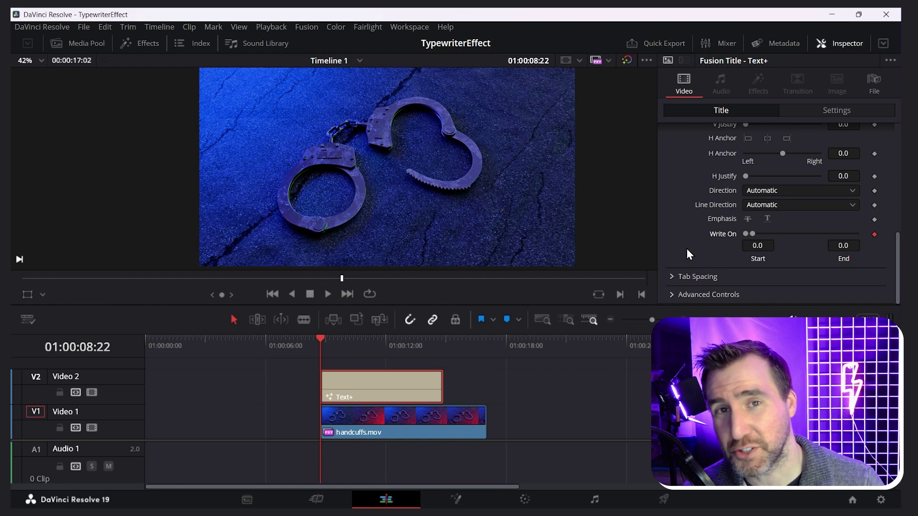
Keyframe Write On End at 1.0 at 01:00:10:19, then play back the typing animation
mouse_move(322, 339)
mouse_down()
mouse_move(366, 346)
mouse_move(357, 344)
mouse_up()
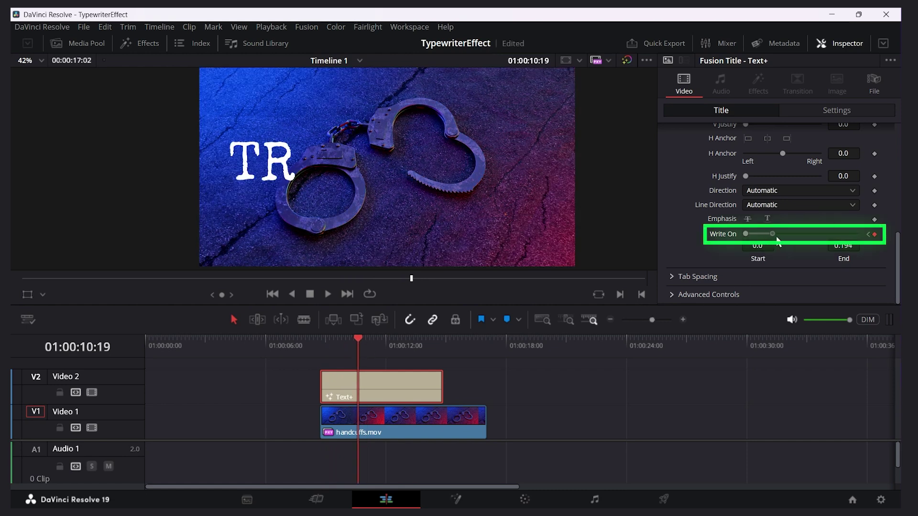
drag(773, 234, 839, 234)
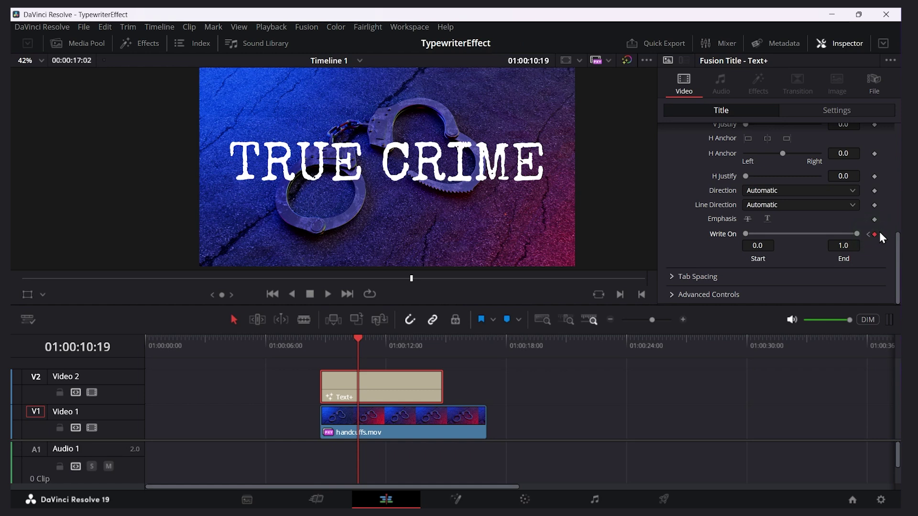
click(868, 234)
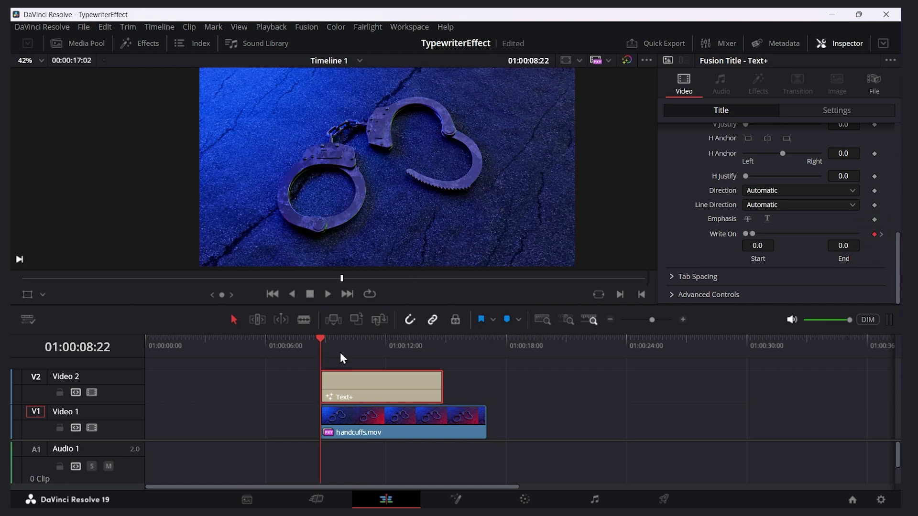
key(space)
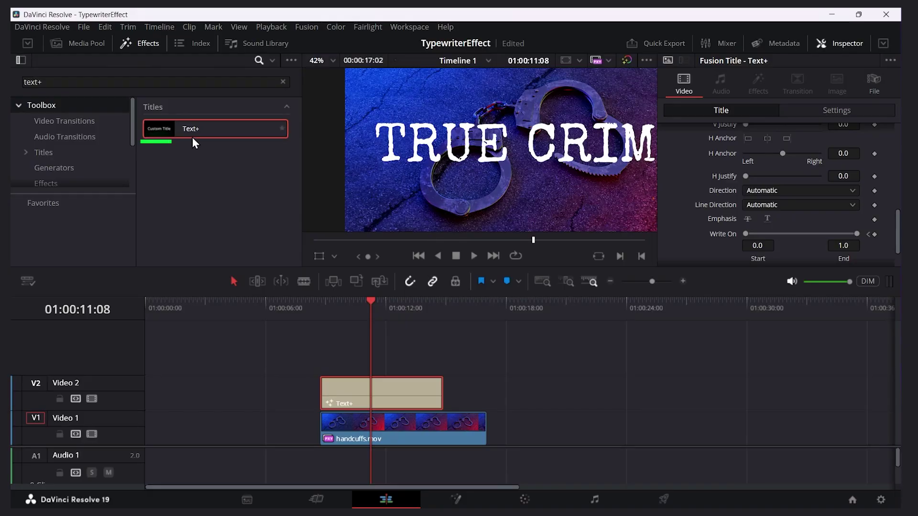
Add a second Text+ title on V3 using the Stencil font
drag(206, 129, 393, 353)
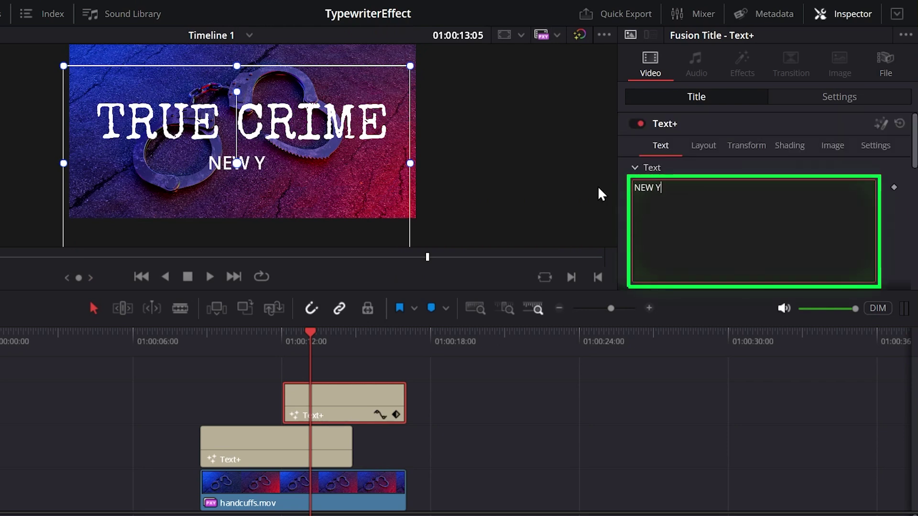
text(ORK)
scroll(753, 215, down, 3)
click(802, 207)
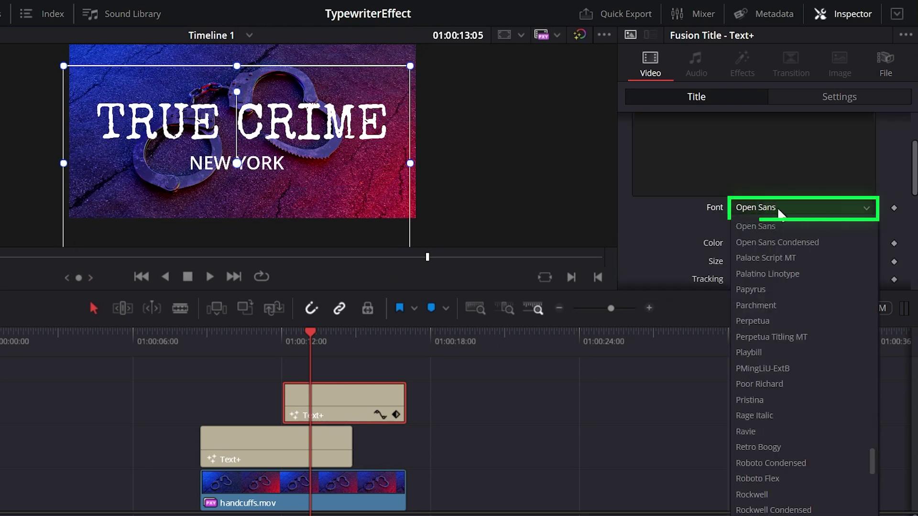
scroll(788, 359, down, 10)
click(775, 226)
Color the NEW YORK subtitle red and tilt it at an angle in the viewer
click(757, 242)
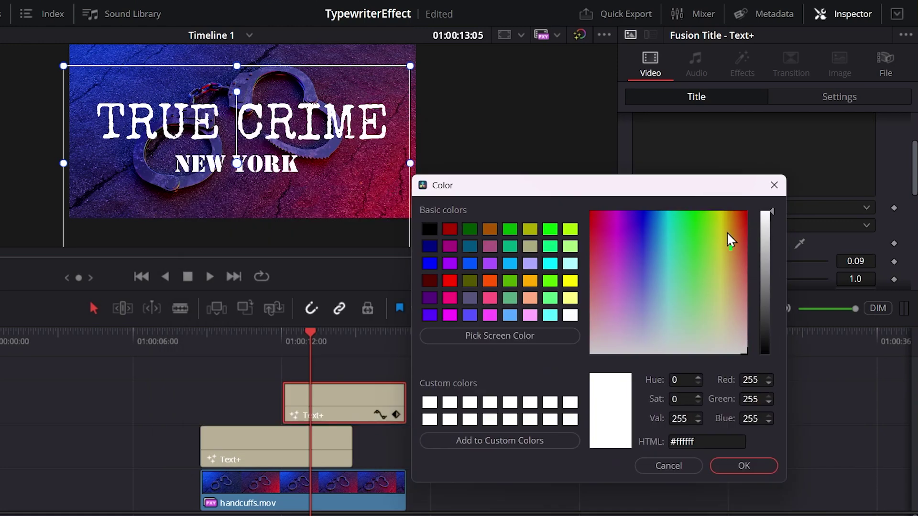
click(509, 167)
click(508, 414)
drag(237, 94, 280, 161)
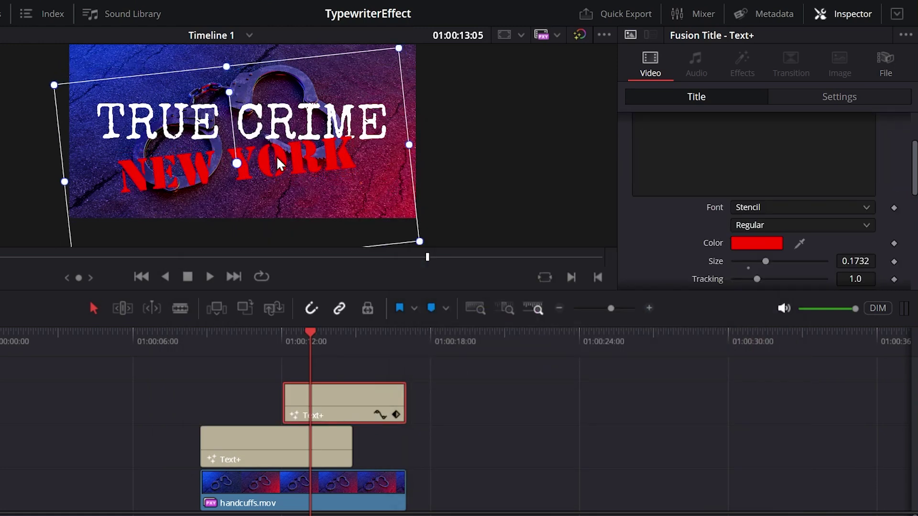